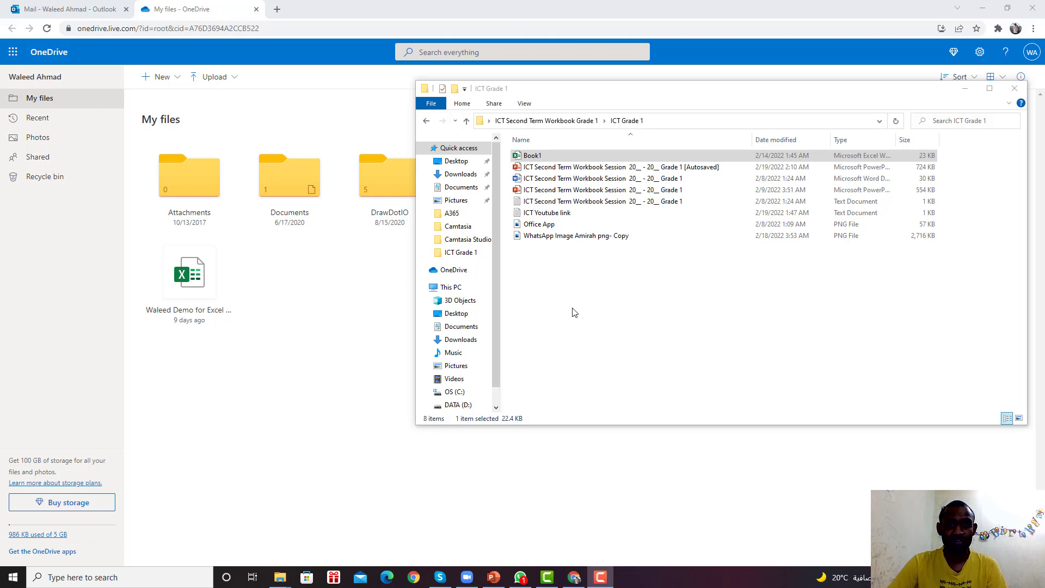
# Search the computer for Excel and launch the app
pyautogui.click(8, 584)
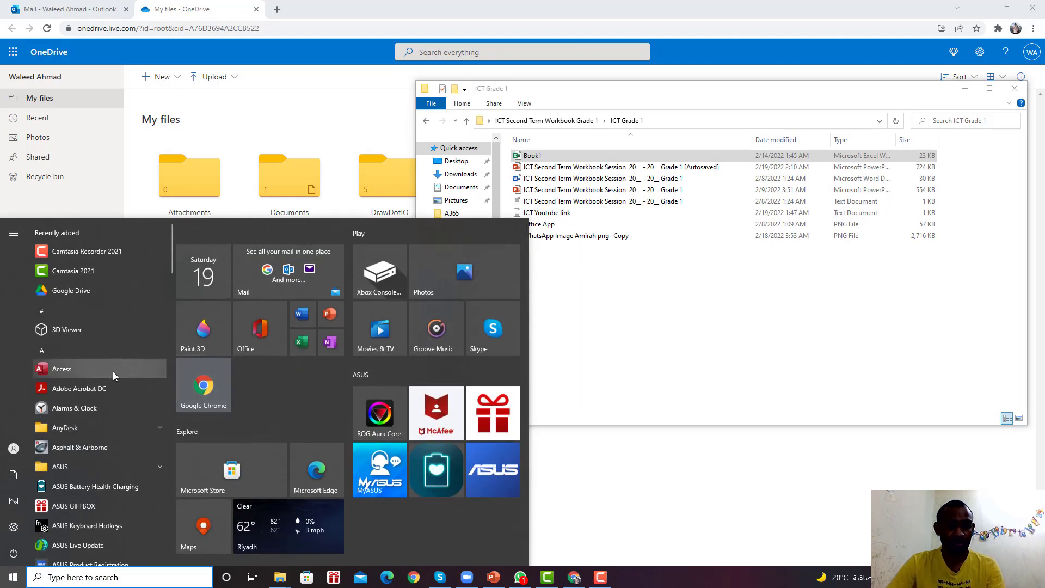
pyautogui.write('exce')
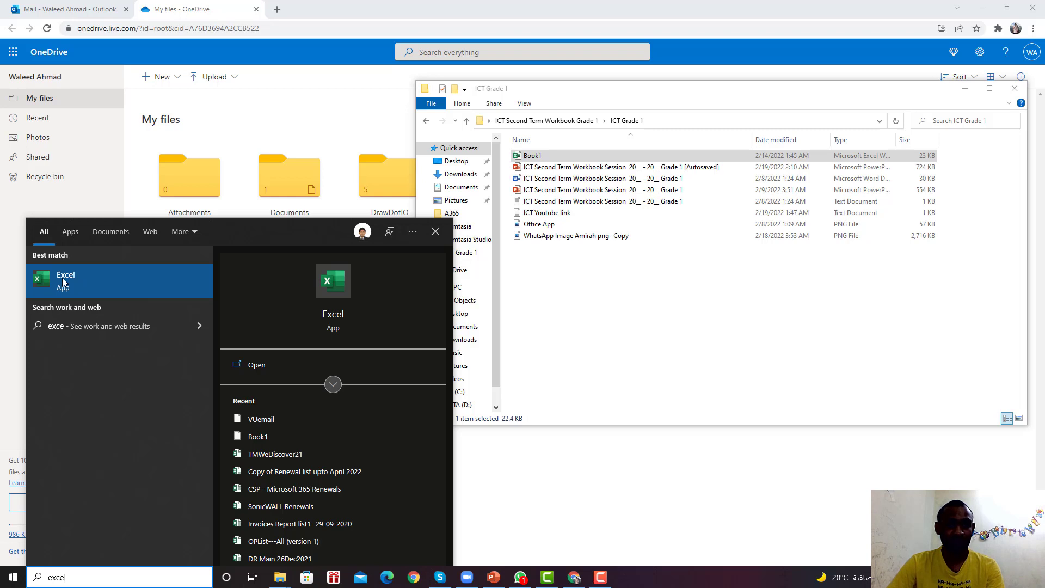
pyautogui.click(135, 289)
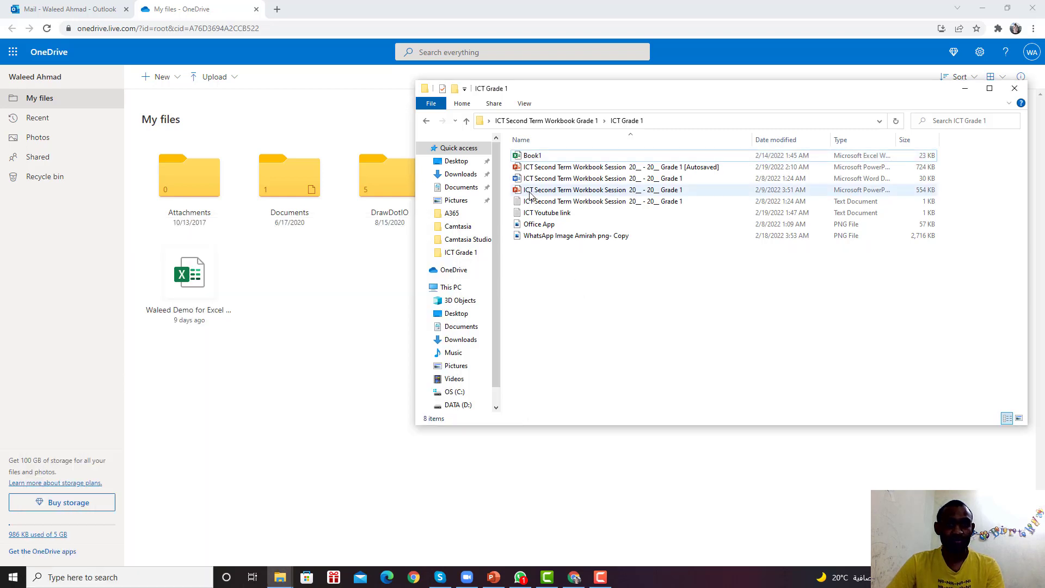
# Upload the Book1 workbook from the ICT Grade 1 folder to OneDrive My files and open it in Excel for the web
pyautogui.click(520, 158)
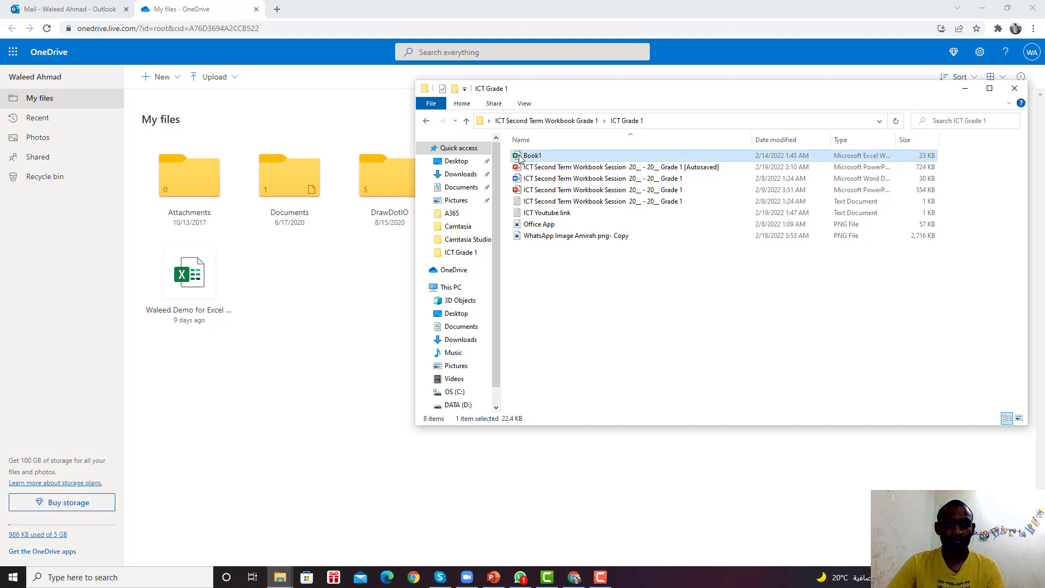
pyautogui.moveTo(519, 157); pyautogui.dragTo(307, 314)
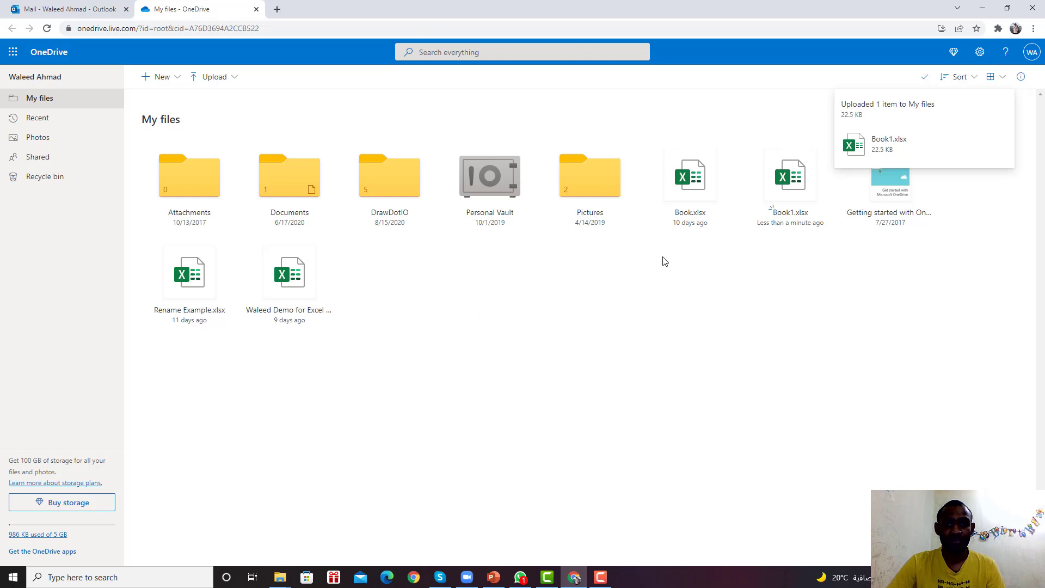
pyautogui.click(786, 185)
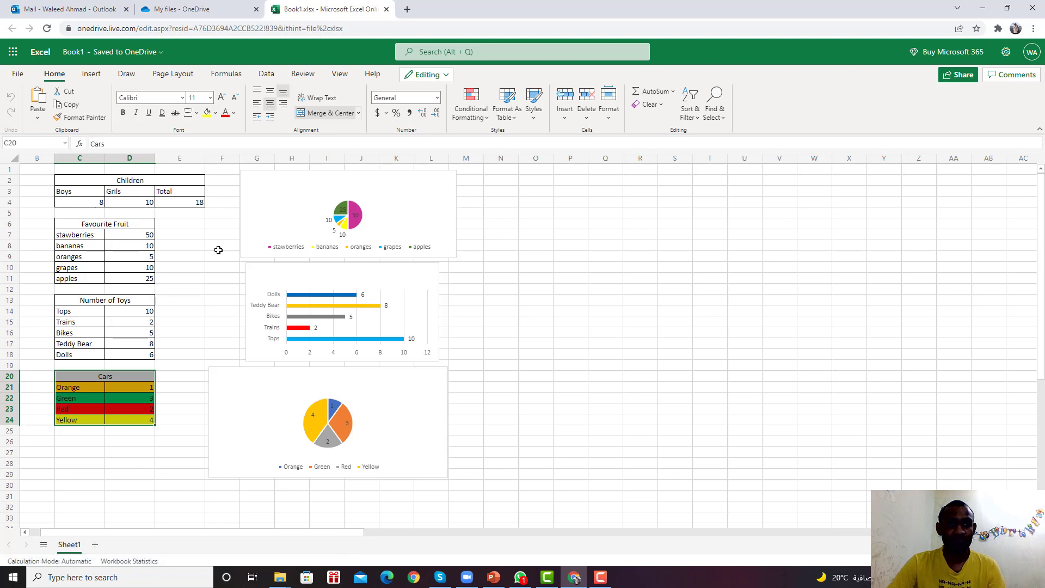
pyautogui.scroll(-2, 218, 250)
pyautogui.scroll(2, 216, 247)
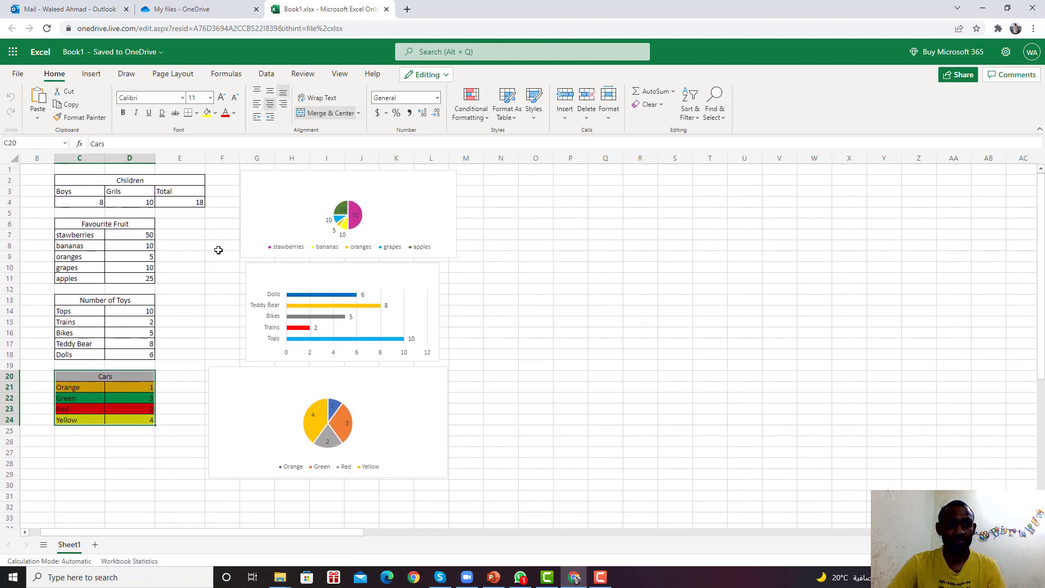
# Look through the pie and bar chart types available for inserting a graph
pyautogui.click(89, 74)
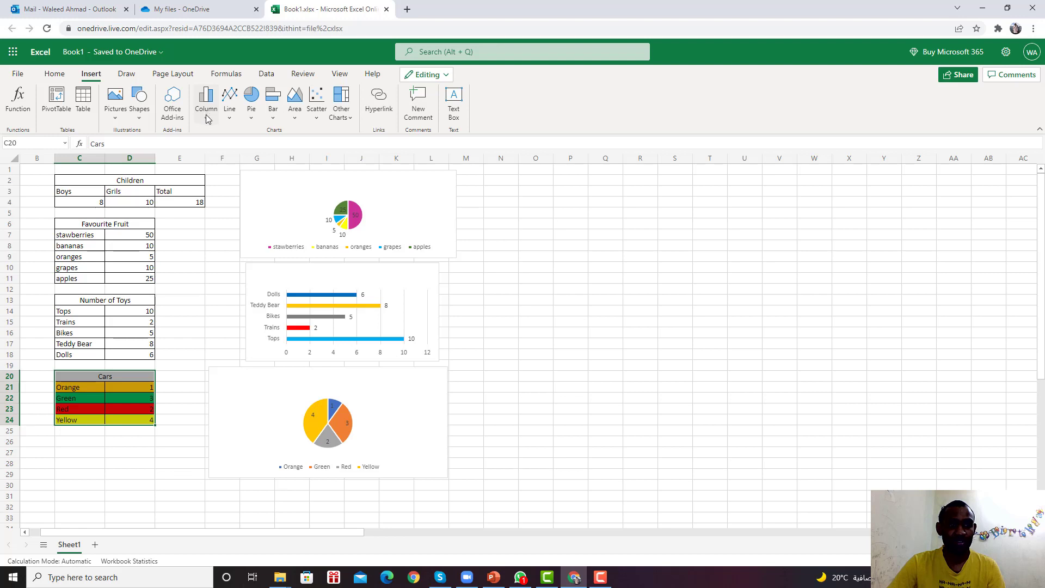
pyautogui.click(252, 121)
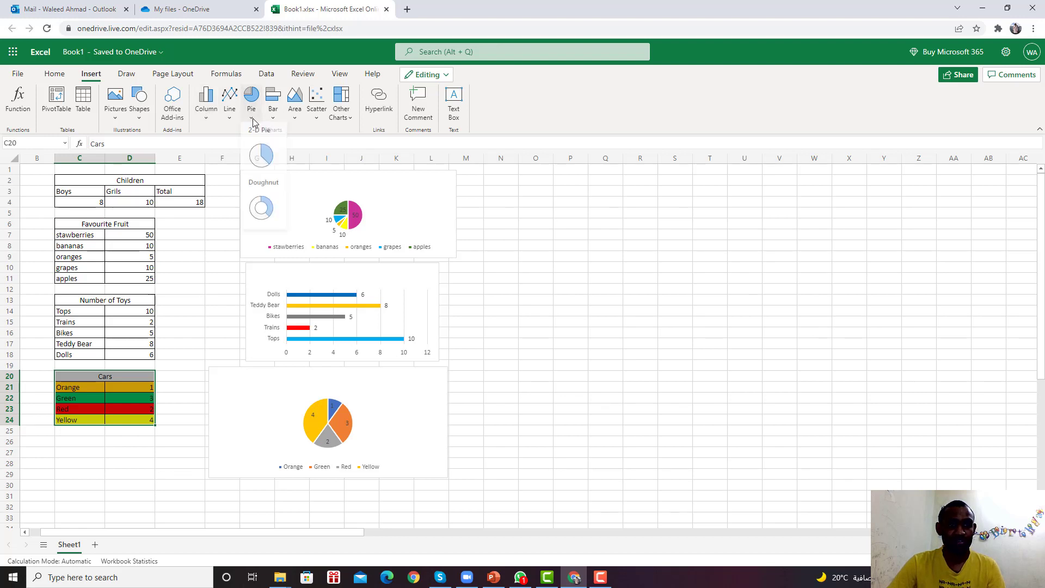
pyautogui.click(251, 121)
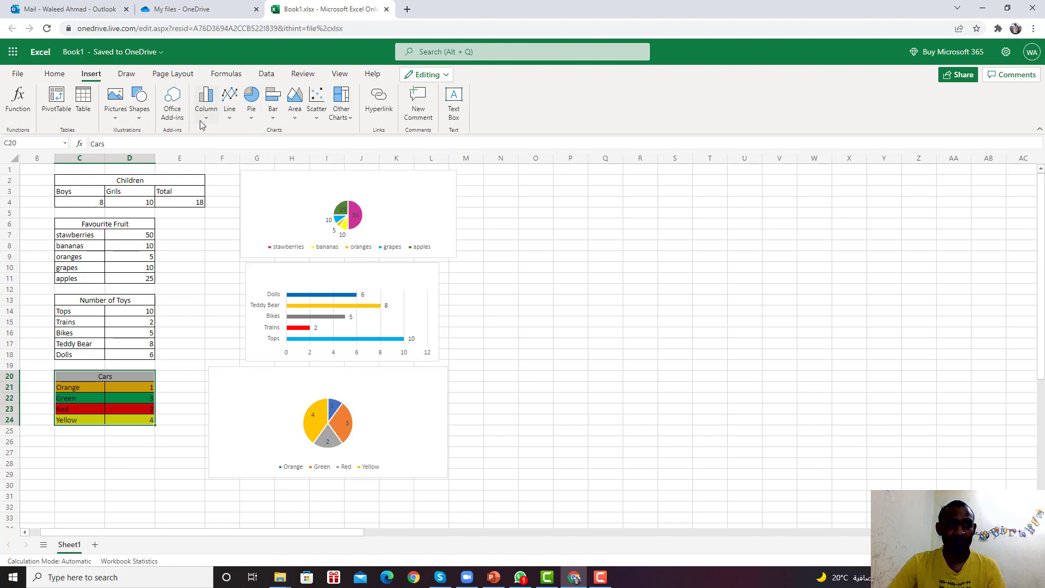
pyautogui.click(273, 120)
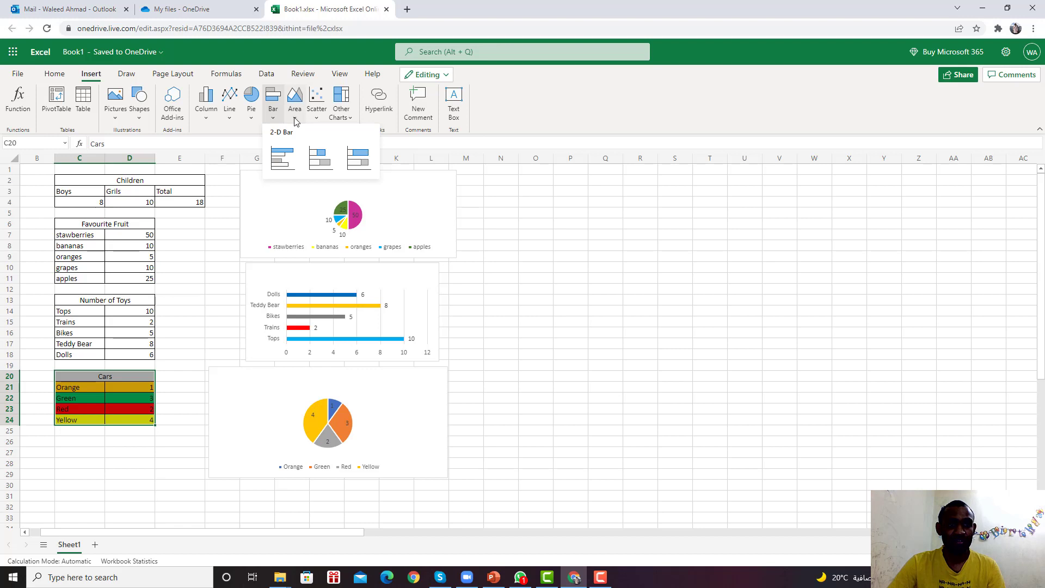
pyautogui.moveTo(252, 117)
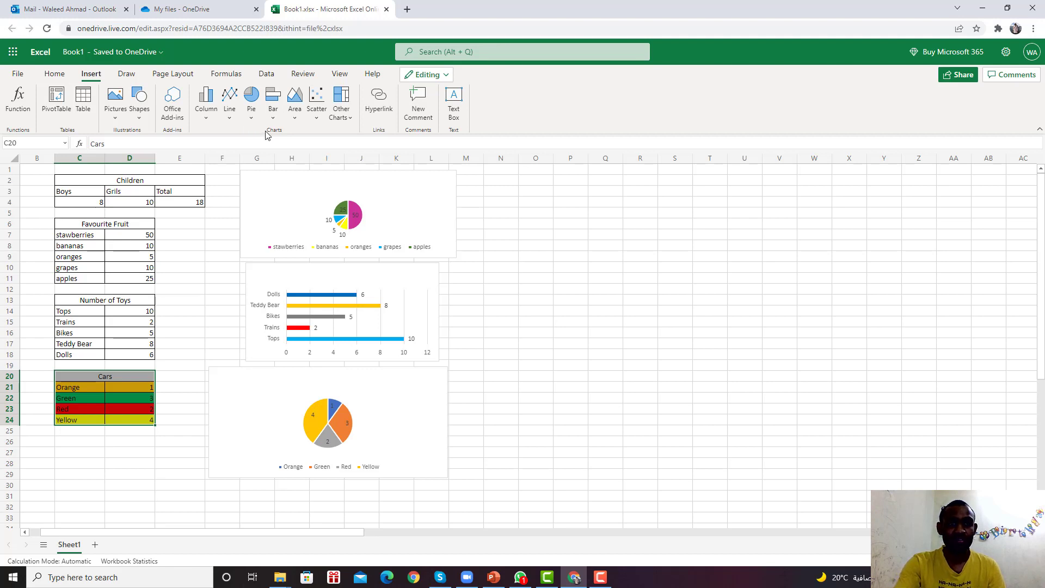
# Switch to the PowerPoint slide show and underline the answer "Insert" in question i with the red pen
pyautogui.hotkey('alt', 'Tab')
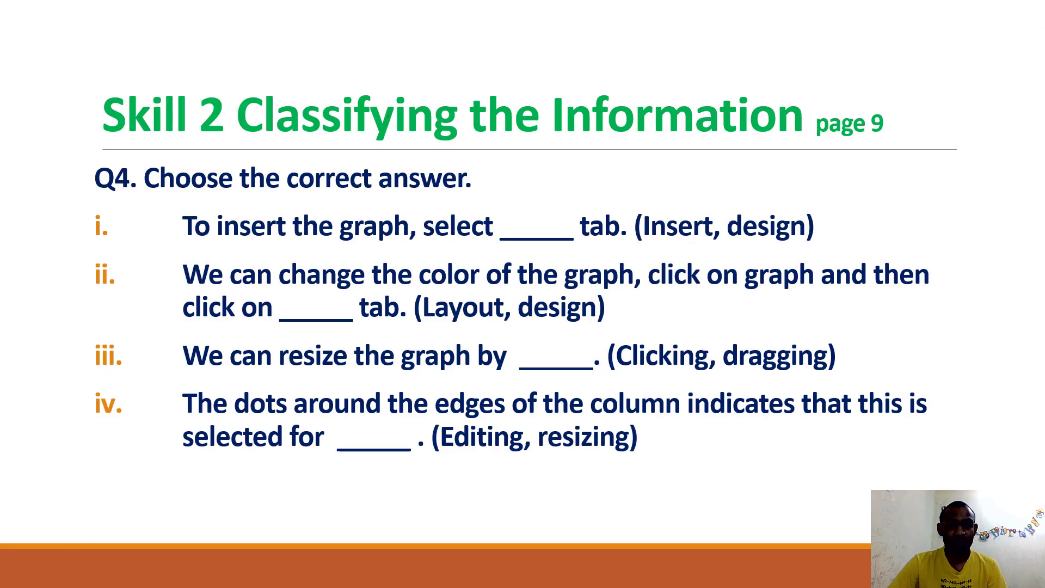
pyautogui.click(52, 577)
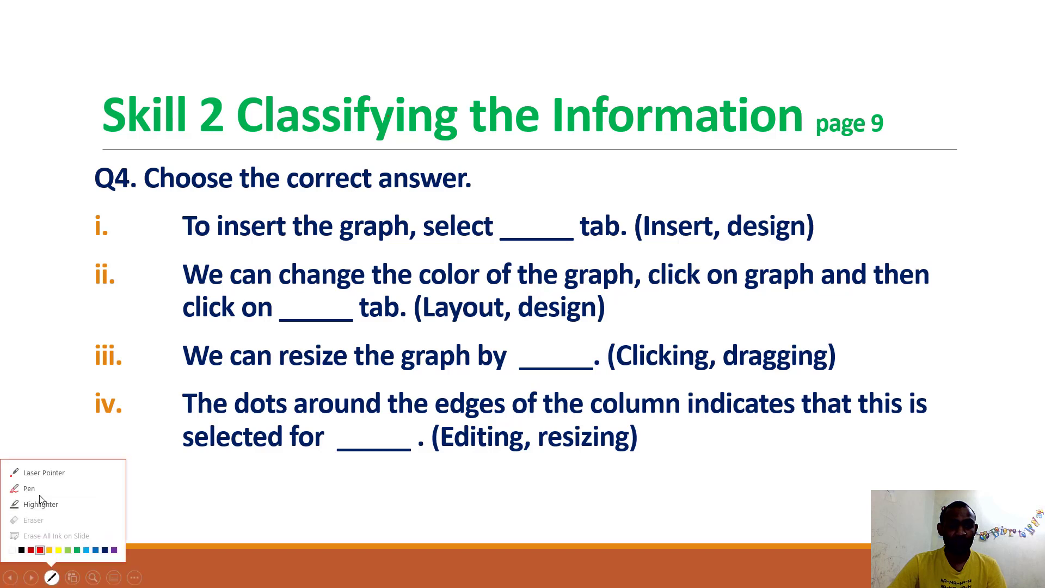
pyautogui.click(40, 491)
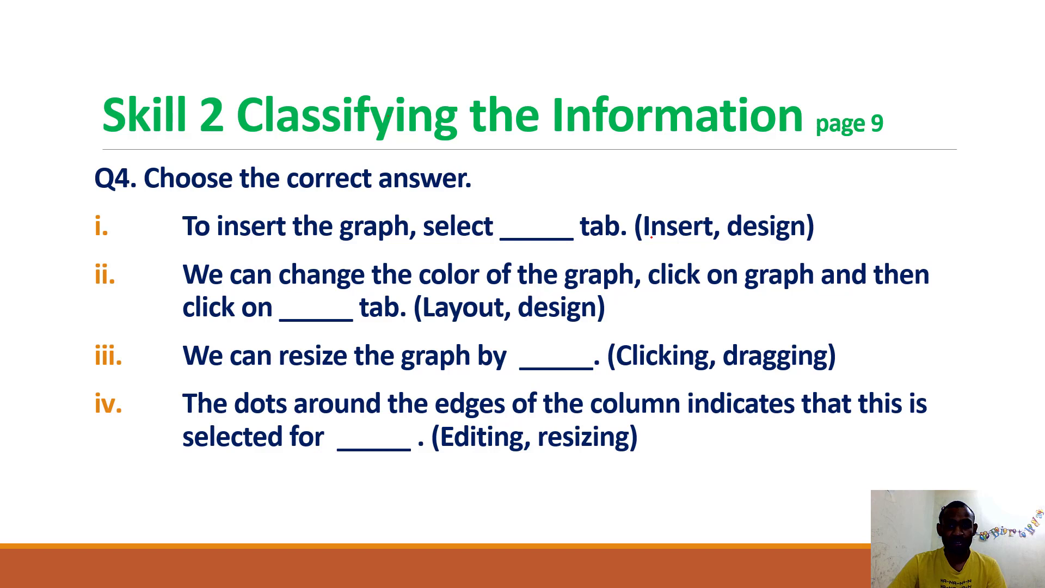
pyautogui.moveTo(650, 246); pyautogui.dragTo(699, 246)
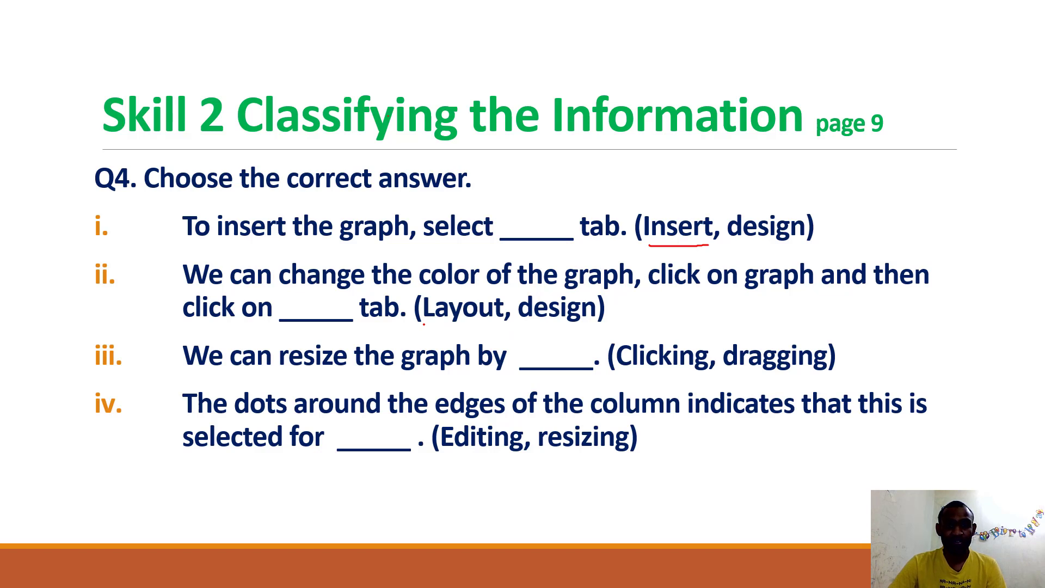
# Switch to Book1 in desktop Excel, select the Cars pie chart, and examine its chart styles and the page theme colors
pyautogui.hotkey('alt', 'Tab')
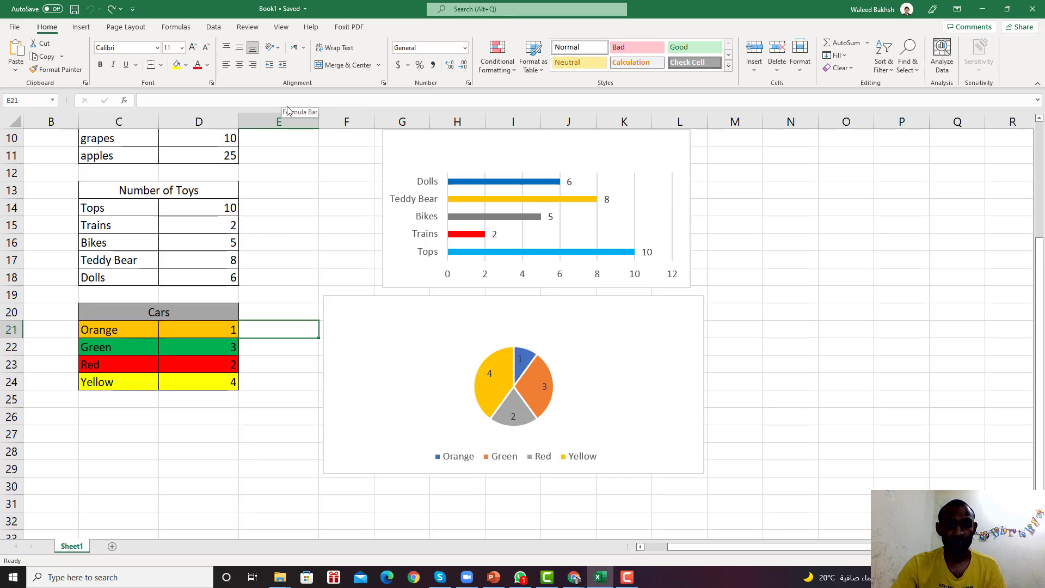
pyautogui.click(418, 346)
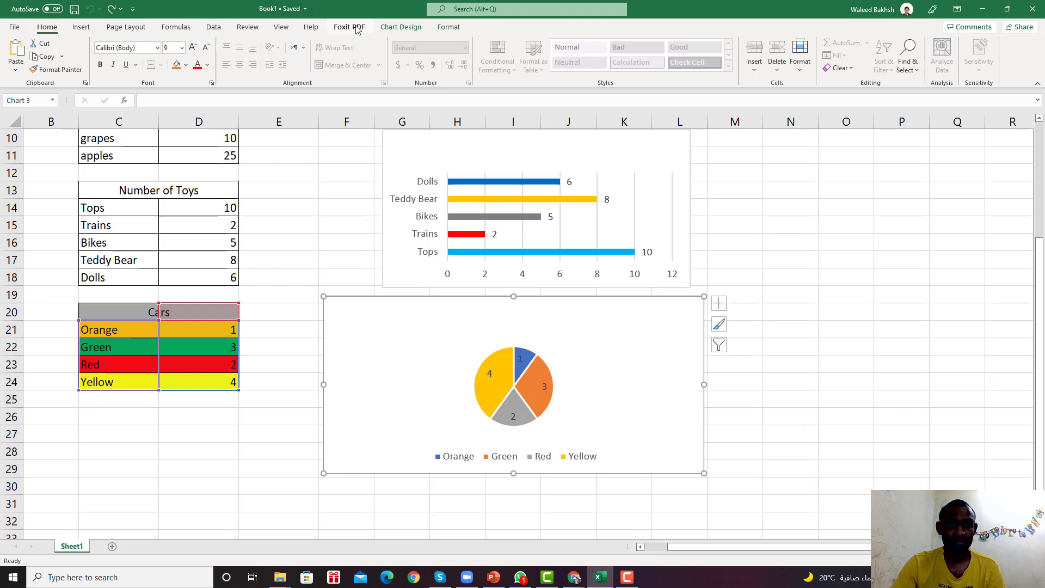
pyautogui.click(398, 29)
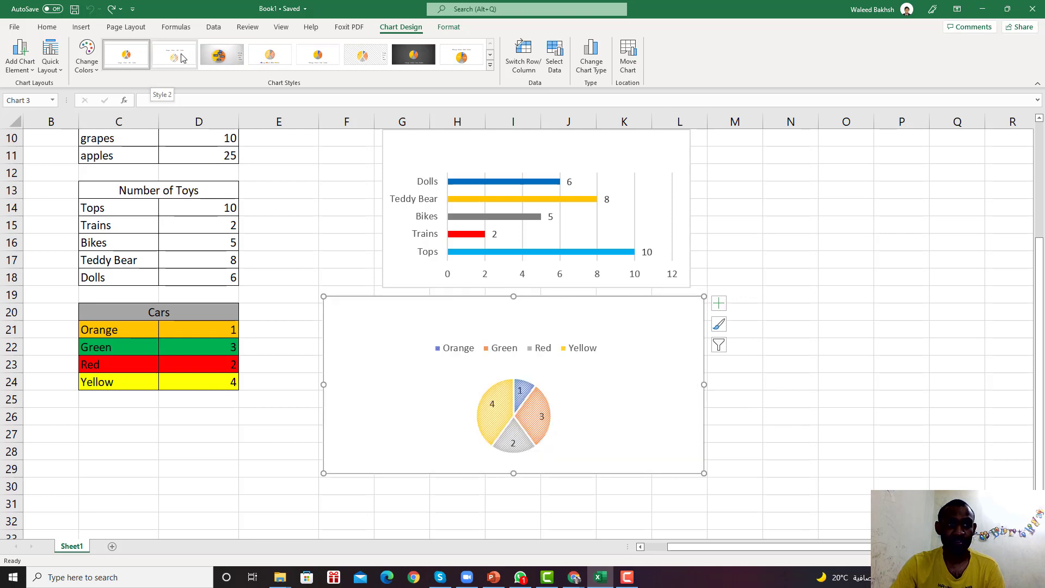
pyautogui.click(126, 28)
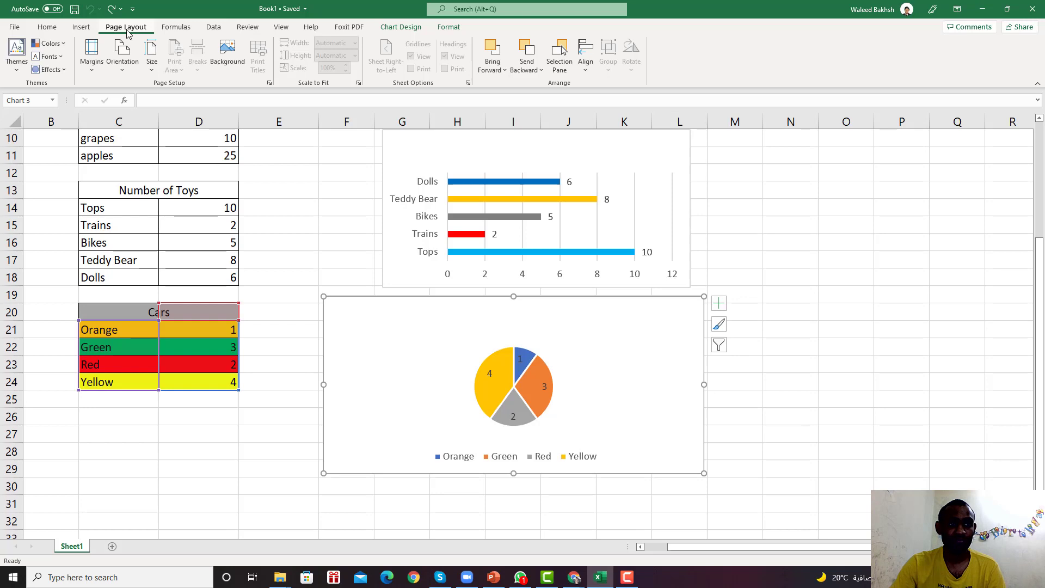
pyautogui.click(55, 43)
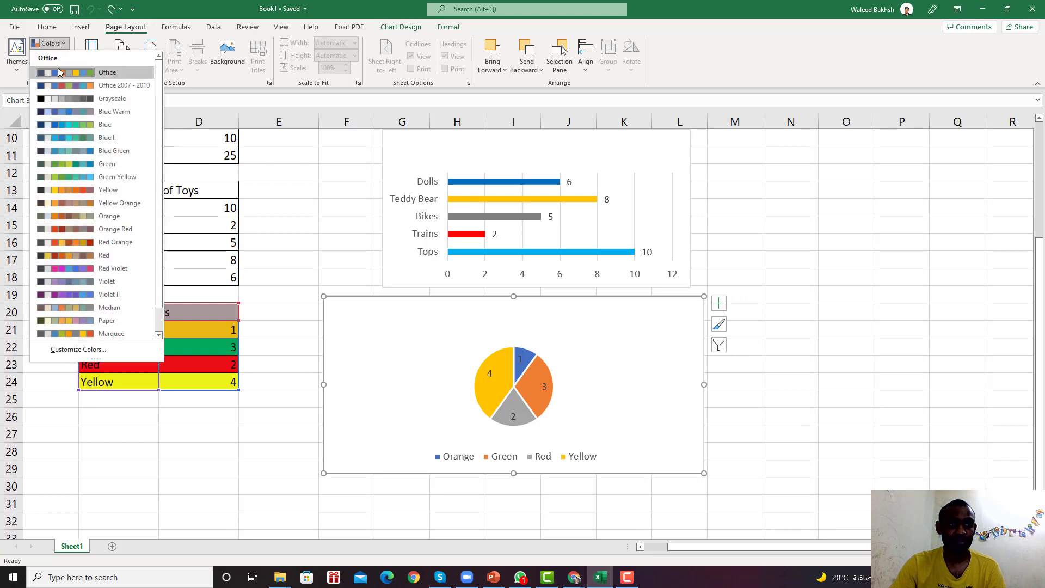
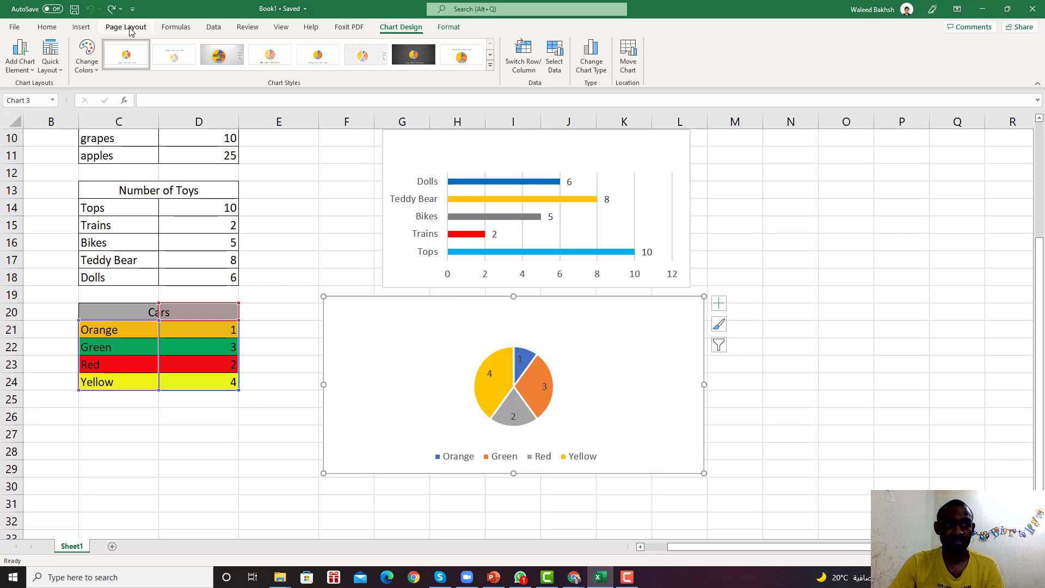
pyautogui.click(126, 27)
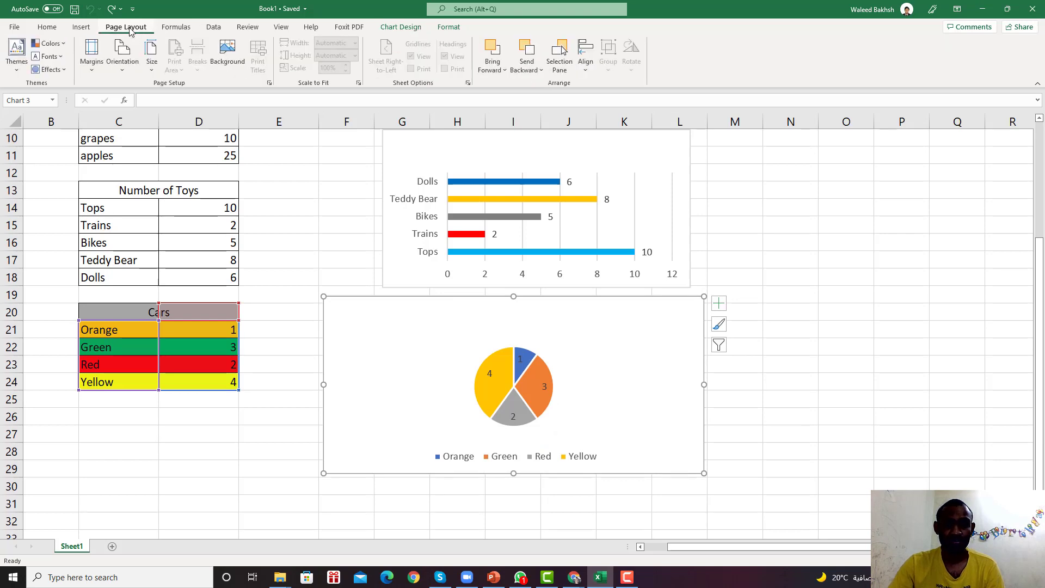
# Return to the PowerPoint slide show and underline the answer "Layout" in question ii with the red pen
pyautogui.hotkey('alt', 'Tab')
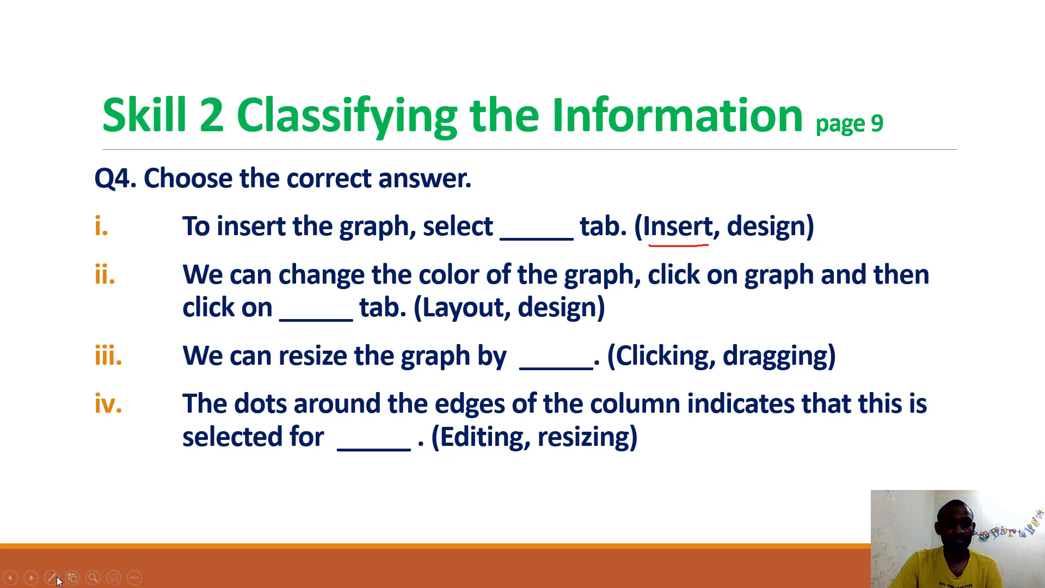
pyautogui.click(51, 577)
pyautogui.click(44, 488)
pyautogui.moveTo(423, 327); pyautogui.dragTo(491, 327)
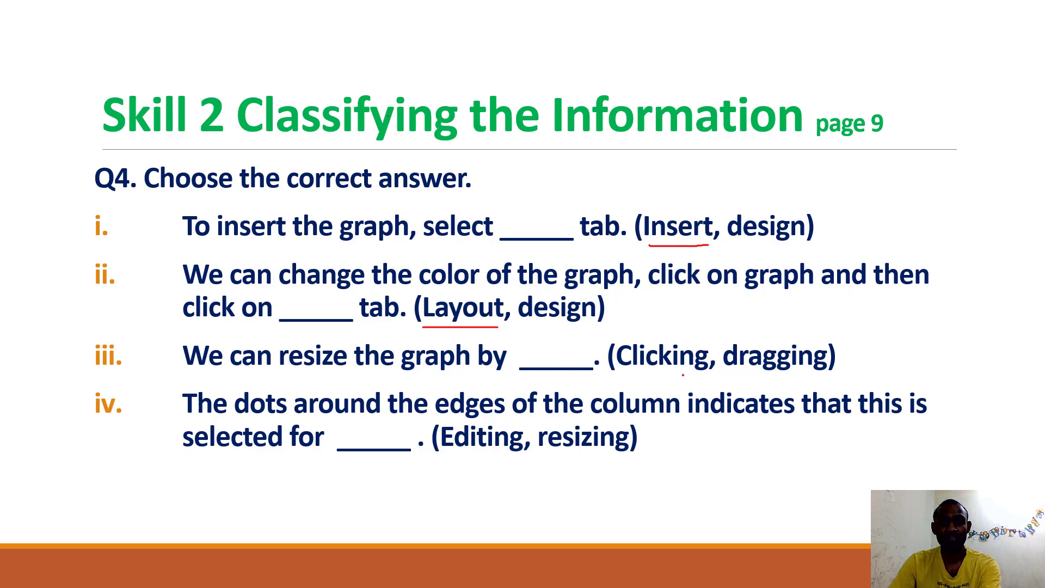
# Switch to desktop Excel, move the Cars pie chart over to start in column F, and shrink it to end at column K, row 27
pyautogui.hotkey('alt', 'Tab')
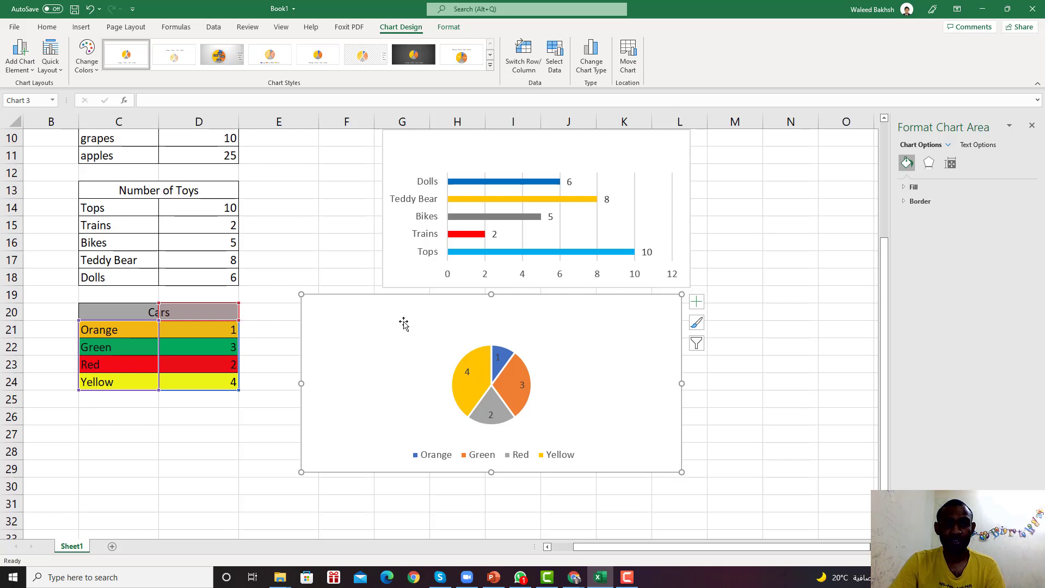
pyautogui.moveTo(404, 322); pyautogui.dragTo(430, 330)
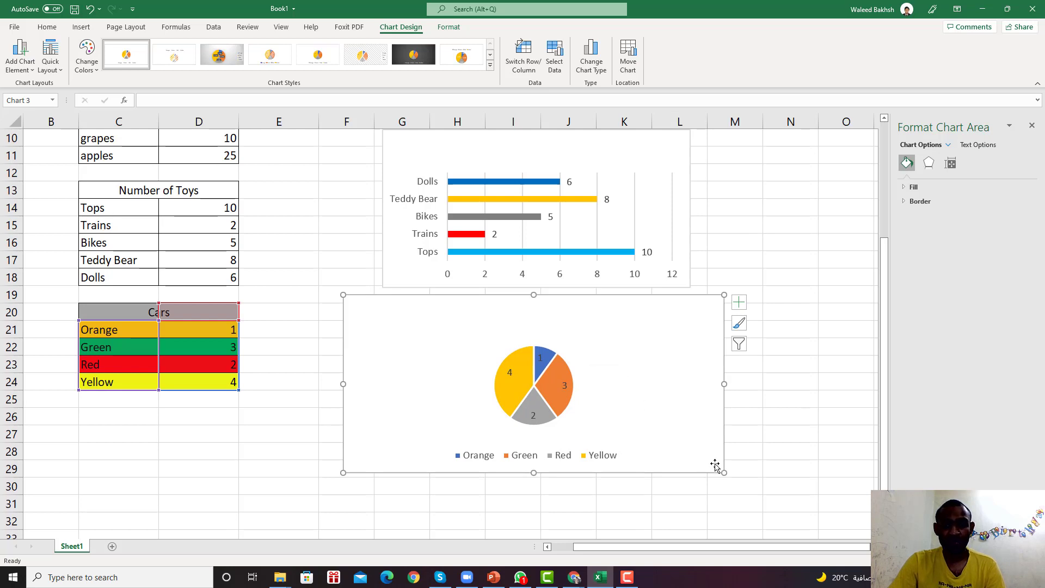
pyautogui.moveTo(724, 473); pyautogui.dragTo(686, 444)
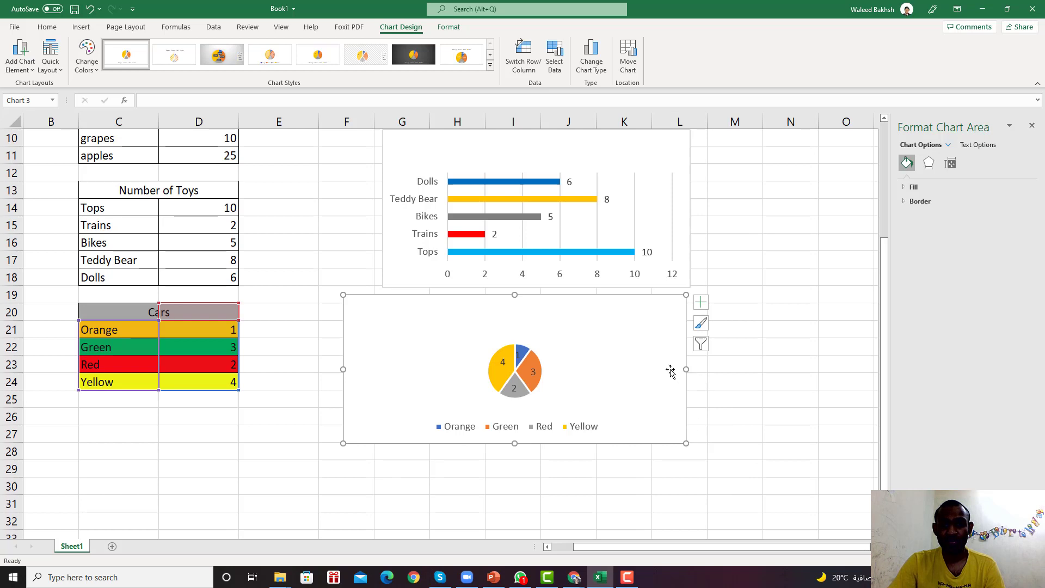
pyautogui.moveTo(686, 367); pyautogui.dragTo(649, 368)
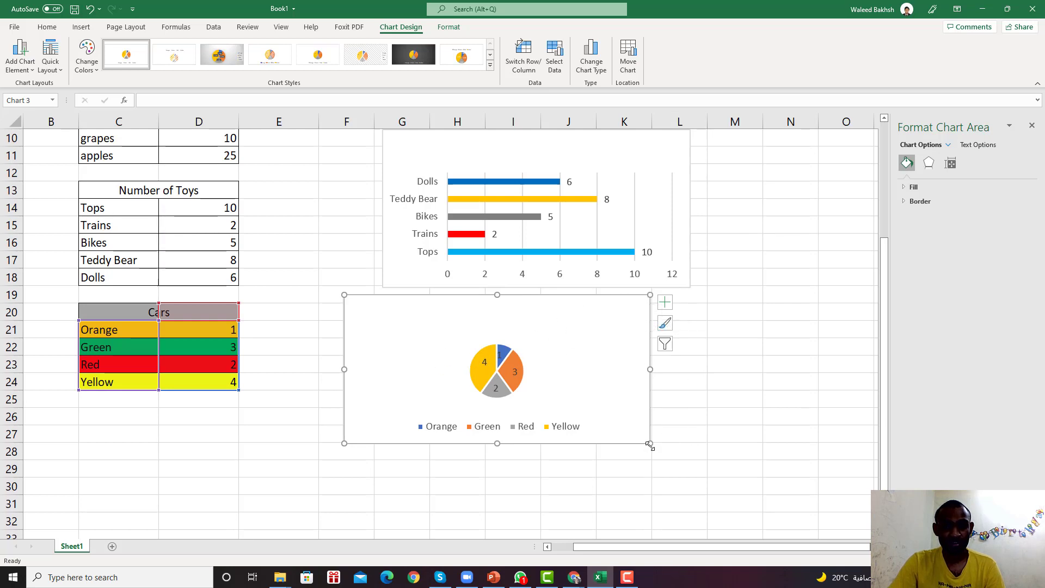
# Shift the Cars pie chart slightly right and down, and resize it so its lower-right corner ends in column K, row 25
pyautogui.moveTo(650, 445); pyautogui.dragTo(702, 465)
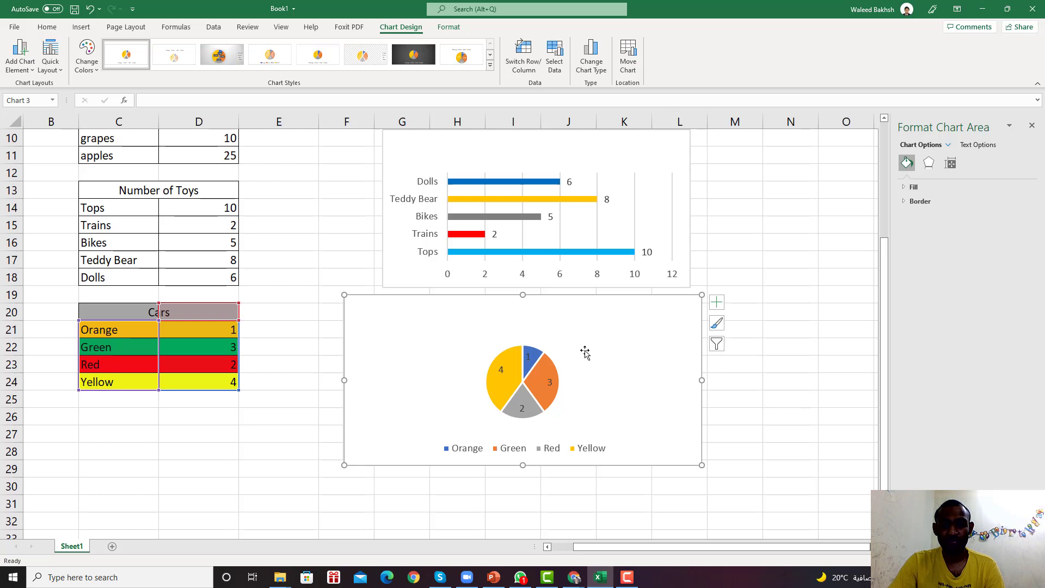
pyautogui.moveTo(585, 352)
pyautogui.mouseDown()
pyautogui.moveTo(626, 339)
pyautogui.moveTo(574, 334)
pyautogui.moveTo(596, 355)
pyautogui.mouseUp()
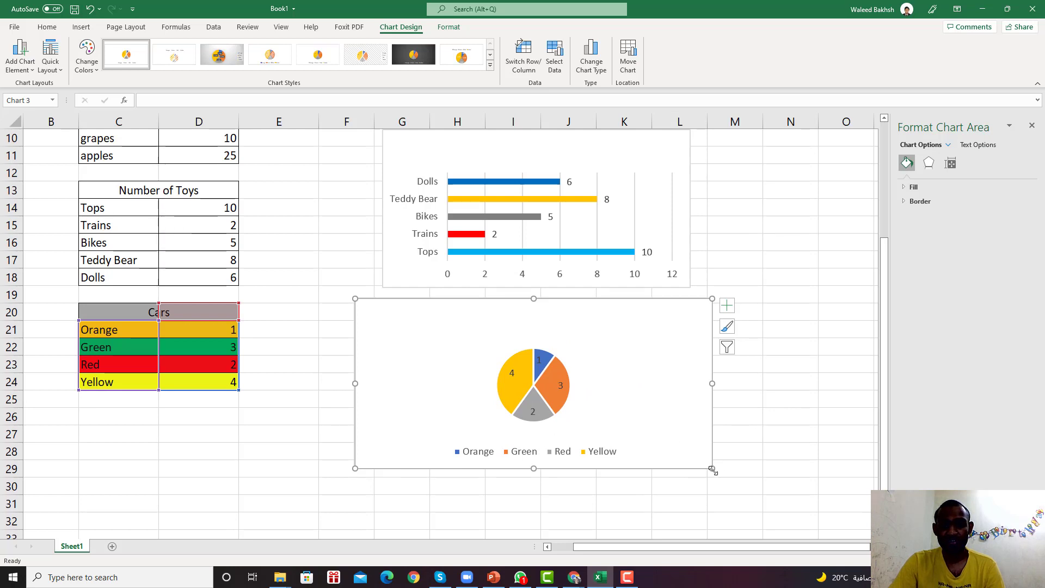
pyautogui.moveTo(712, 468); pyautogui.dragTo(647, 403)
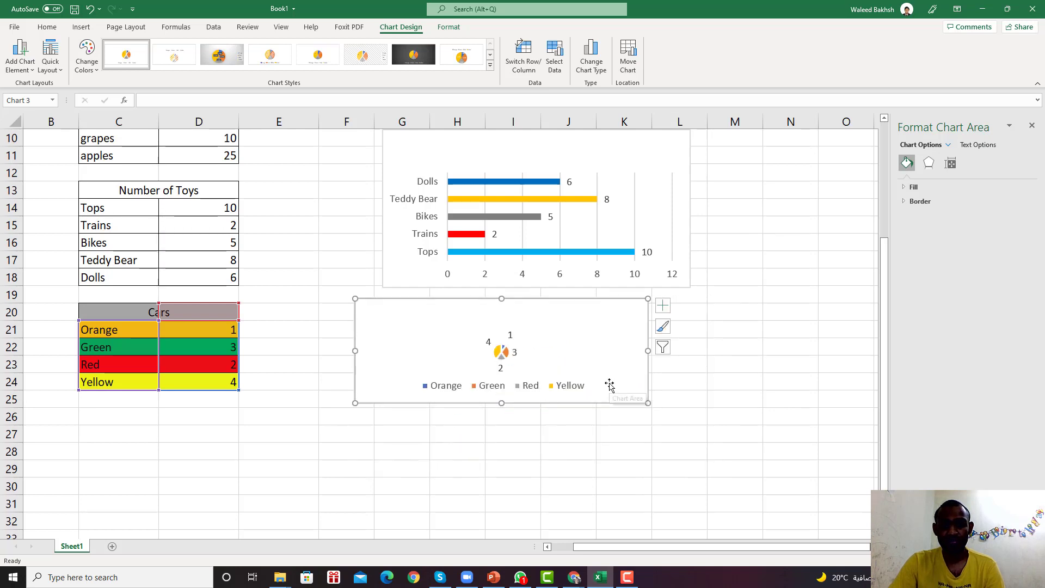